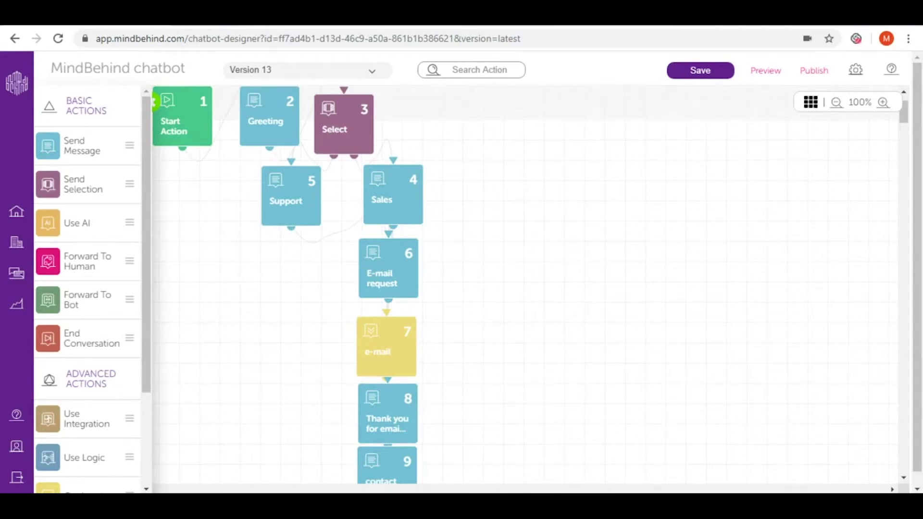
Step: Open the chatbot Settings panel and its Global Keyword editor
left_click(858, 72)
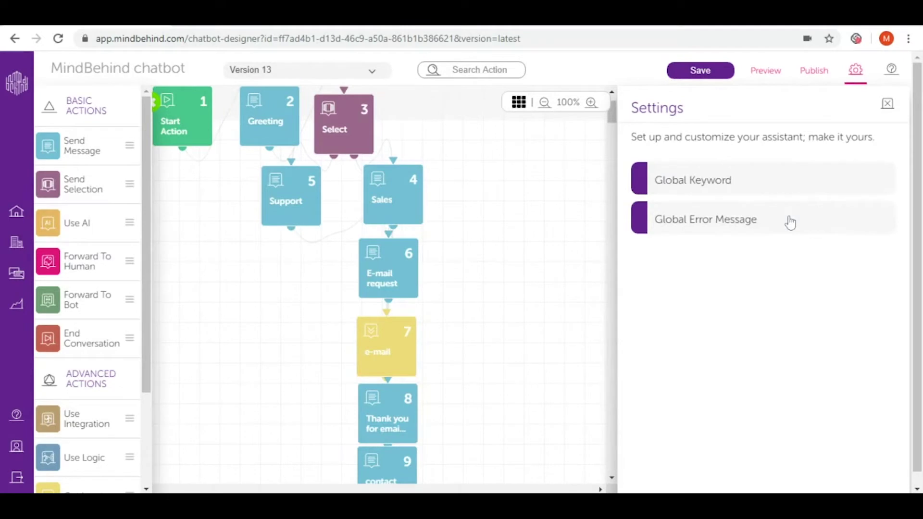
left_click(764, 183)
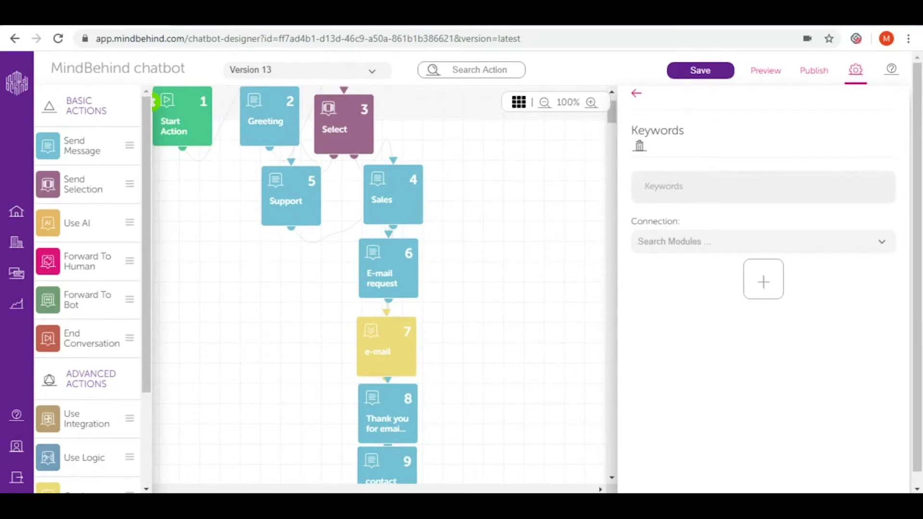
Step: Add keyword chips 'bye', 'I don't want to talk anymore', 'see you' and 'good bye'
left_click(756, 192)
type("bye")
key("Return")
type("I don't wa")
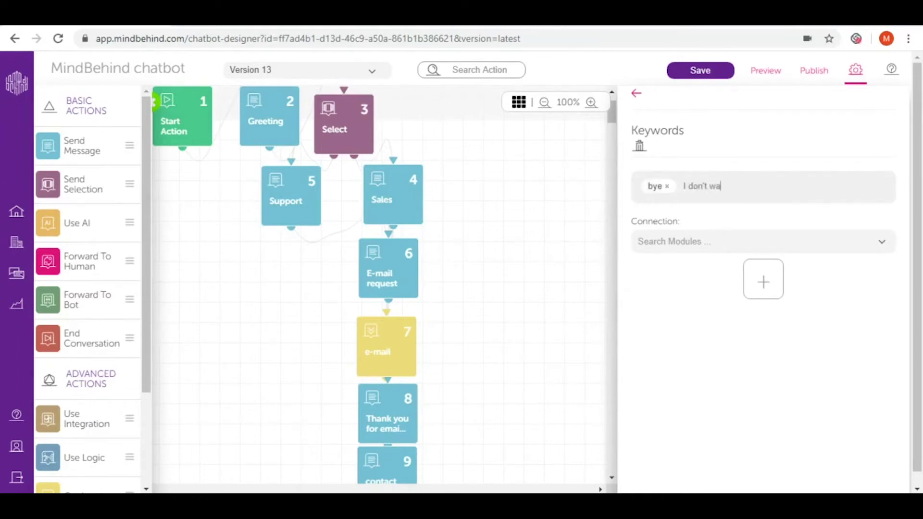
type("nt to talk anymor")
type("e")
key("Return")
type("see")
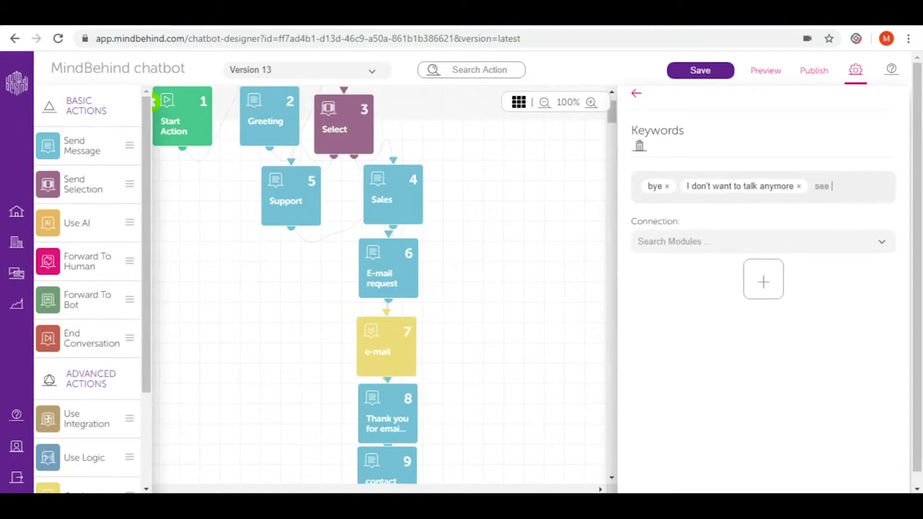
type(" you")
key("Return")
type("good")
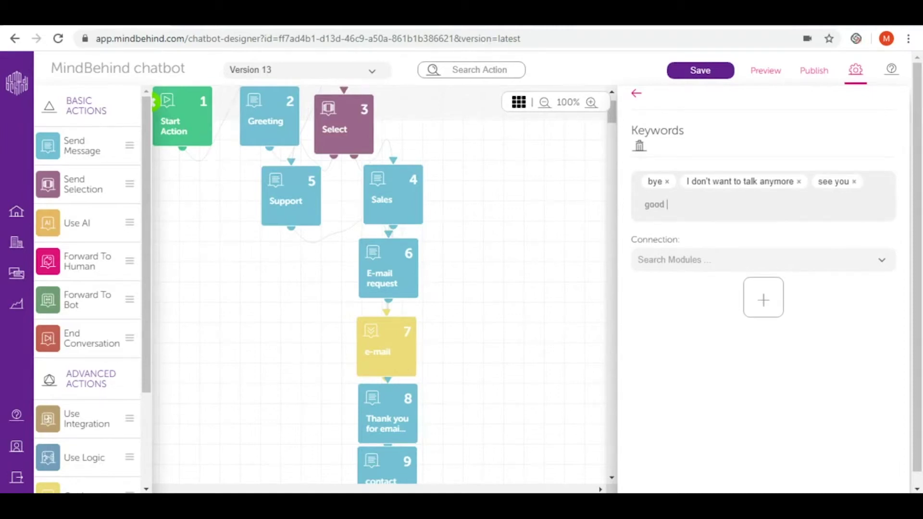
type(" bye")
key("Return")
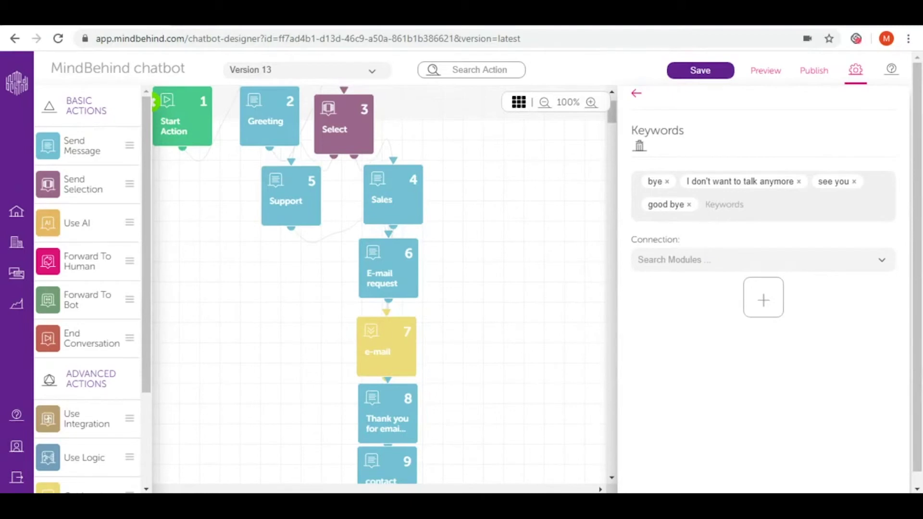
Step: Set the keywords' connection module to 'Have a nice day | Message Action | 11'
left_click(701, 259)
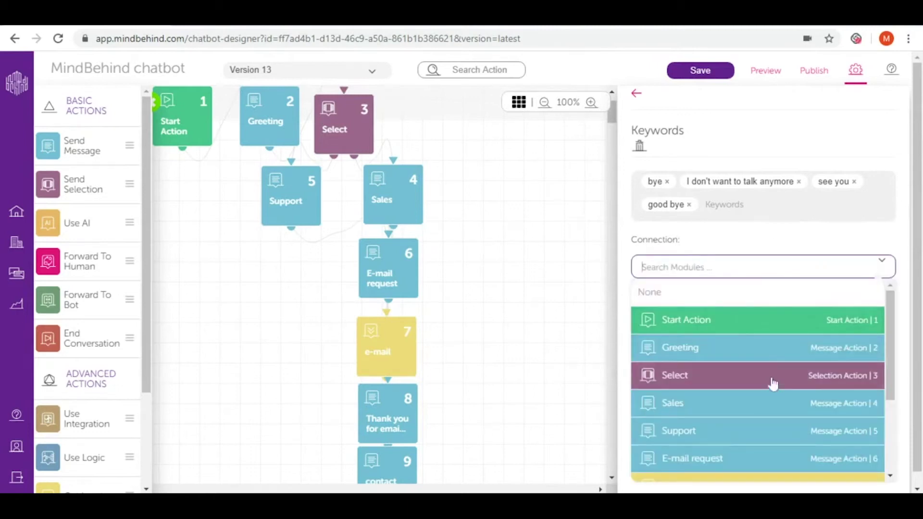
scroll(772, 384, "down", 3)
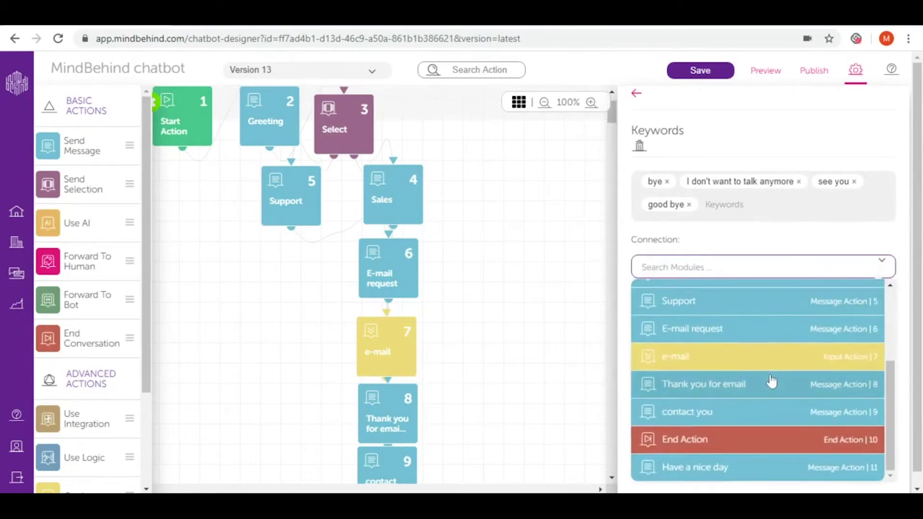
left_click(735, 477)
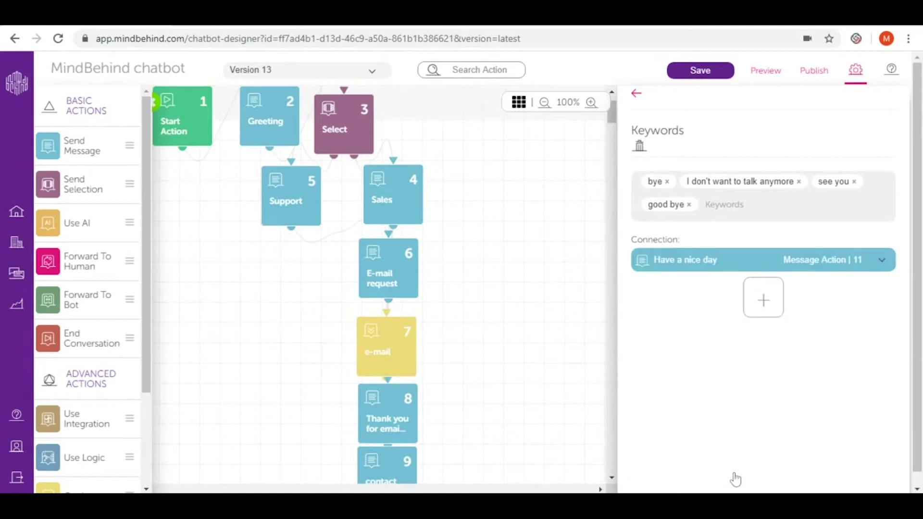
scroll(420, 273, "down", 1)
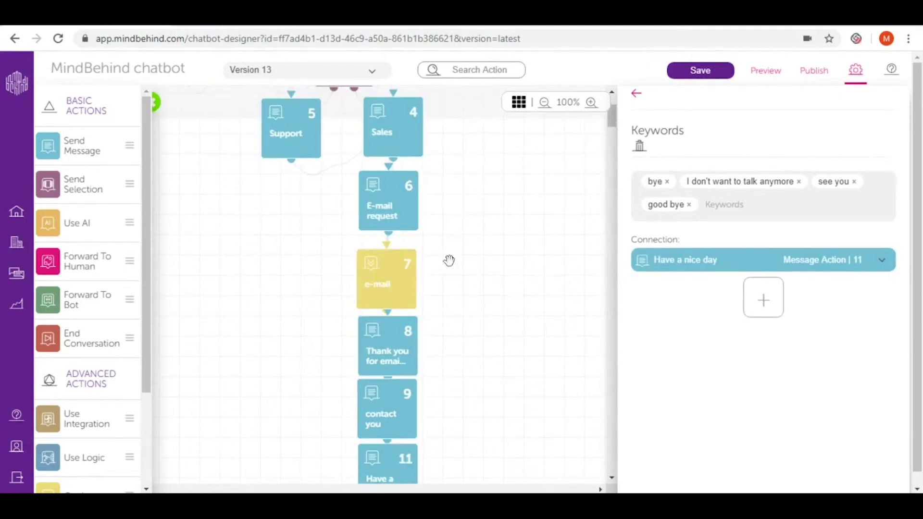
scroll(449, 261, "down", 2)
scroll(449, 262, "down", 2)
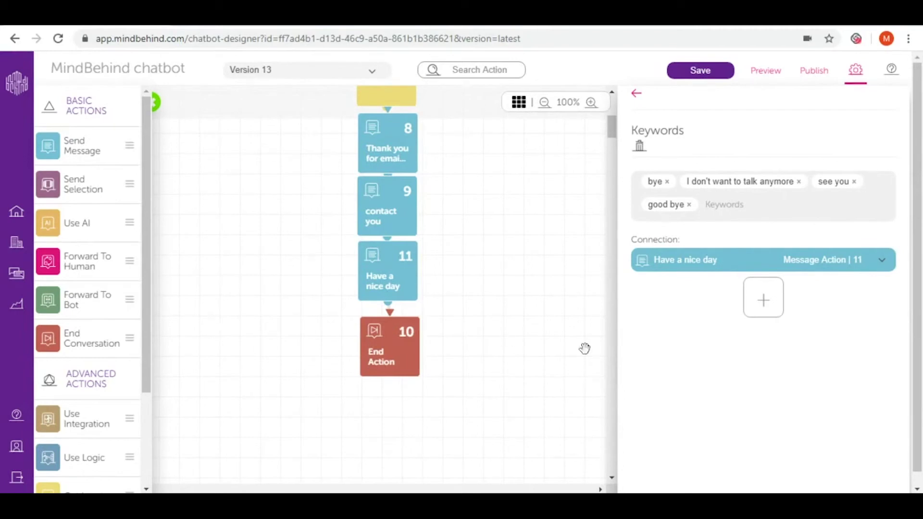
Step: Add a new keyword row, save the chatbot, and dismiss the save confirmation
left_click(764, 299)
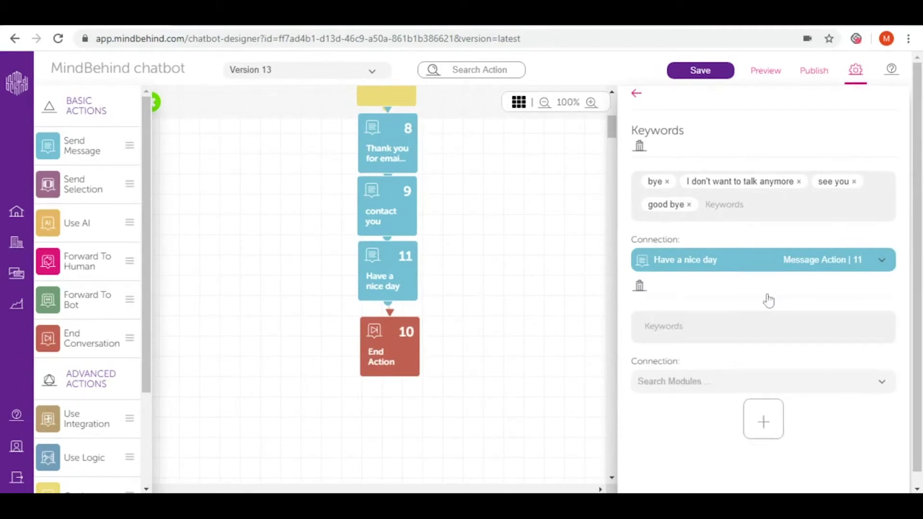
scroll(767, 296, "down", 1)
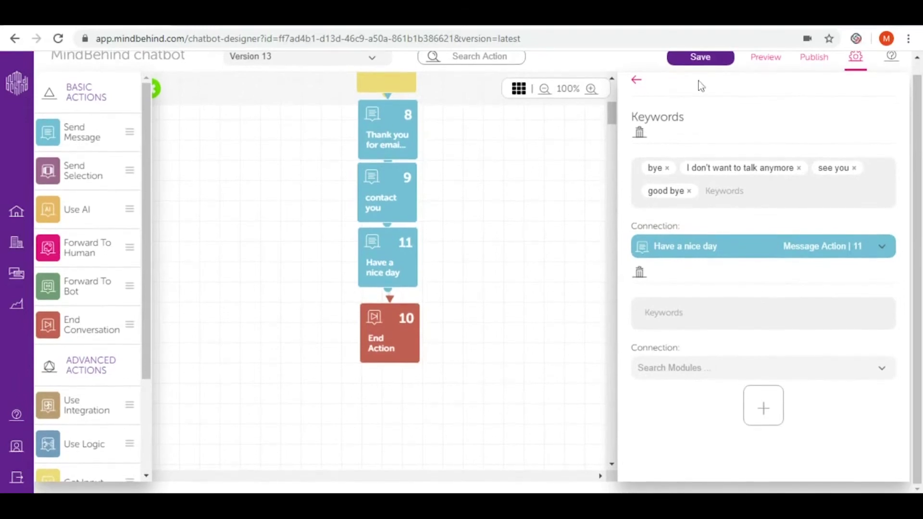
left_click(696, 60)
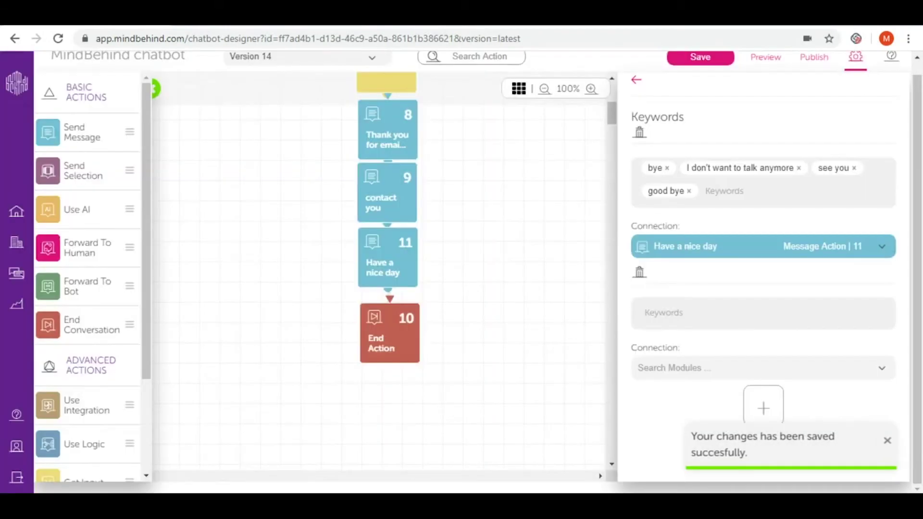
left_click(639, 80)
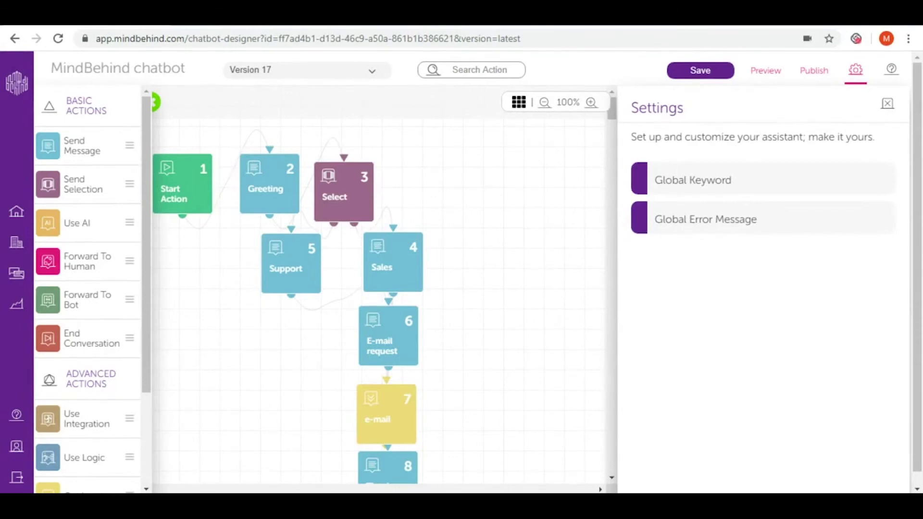
Step: Open Global Error Message from the Settings list
left_click(686, 230)
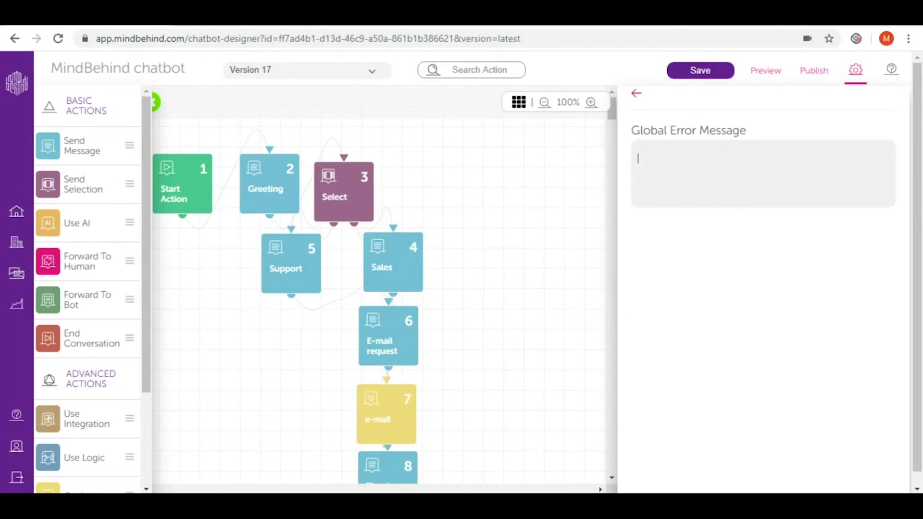
Step: Enter 'Could you please select one of the options below to continue our nice chat' as the error message
type("Could you please select one of t")
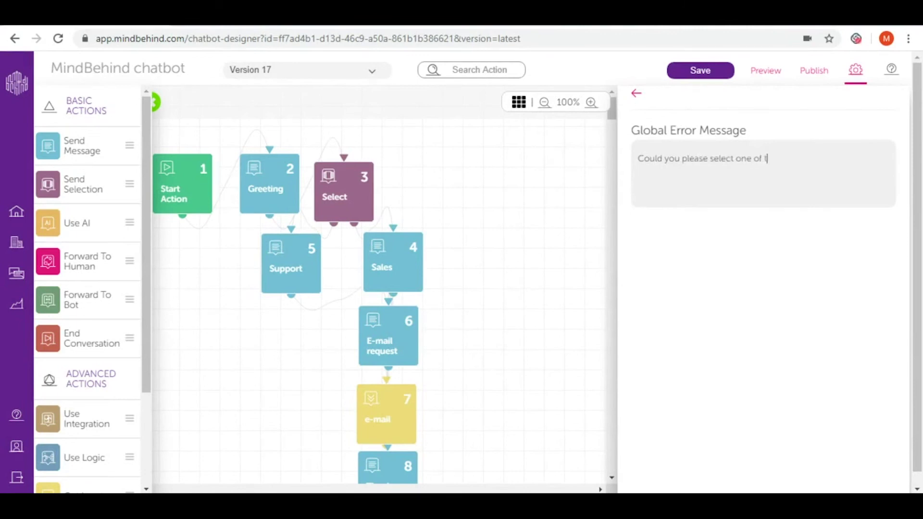
type("he options below to cont")
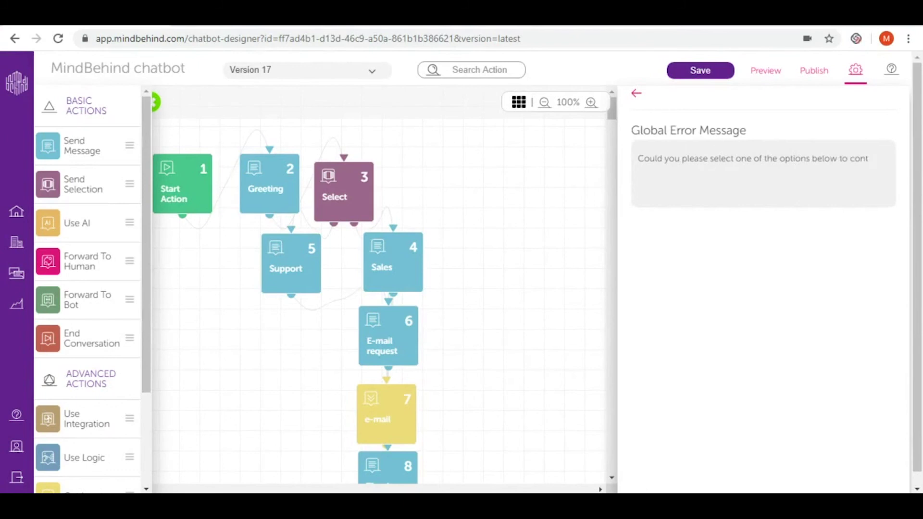
type("inue our nice chat.")
key("BackSpace")
Step: Save the chatbot from the top bar
left_click(674, 77)
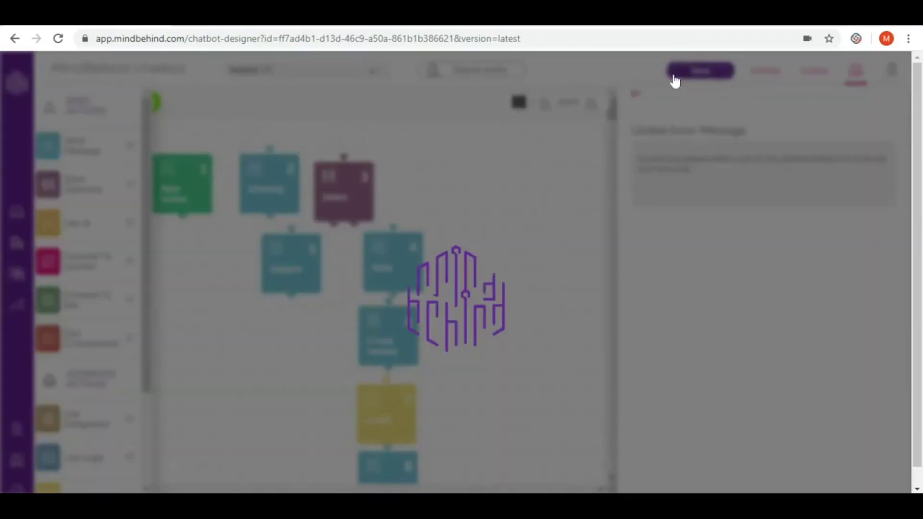